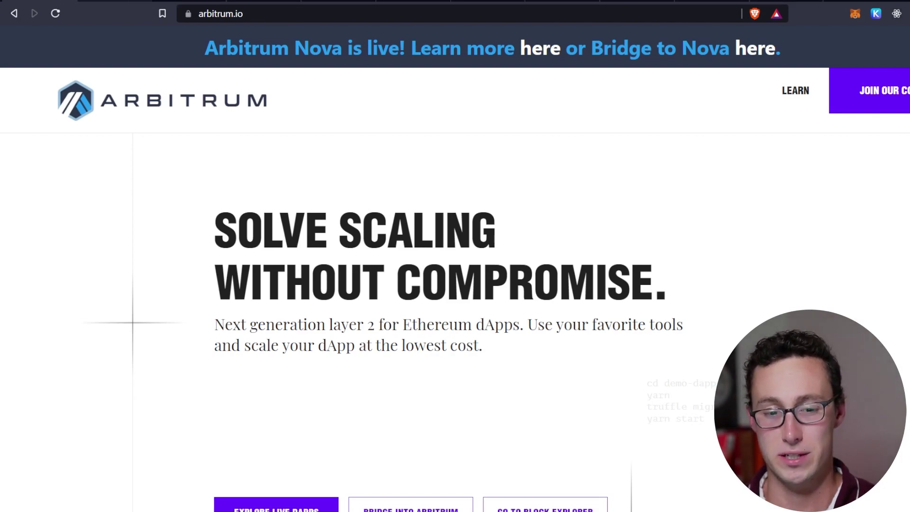
# Switch to the Arbitrum bridge page and check its source network selector set to Arbitrum One
pyautogui.click(116, 2)
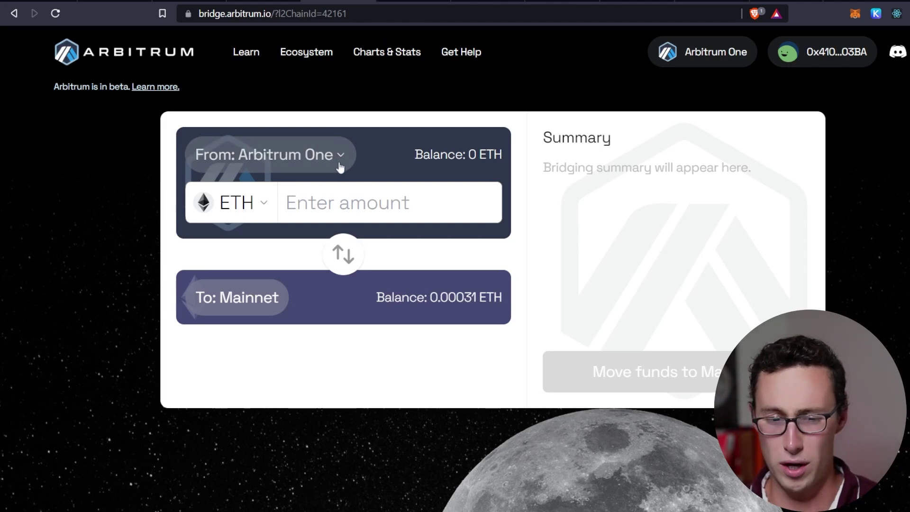
pyautogui.click(315, 156)
pyautogui.click(315, 156)
pyautogui.click(315, 155)
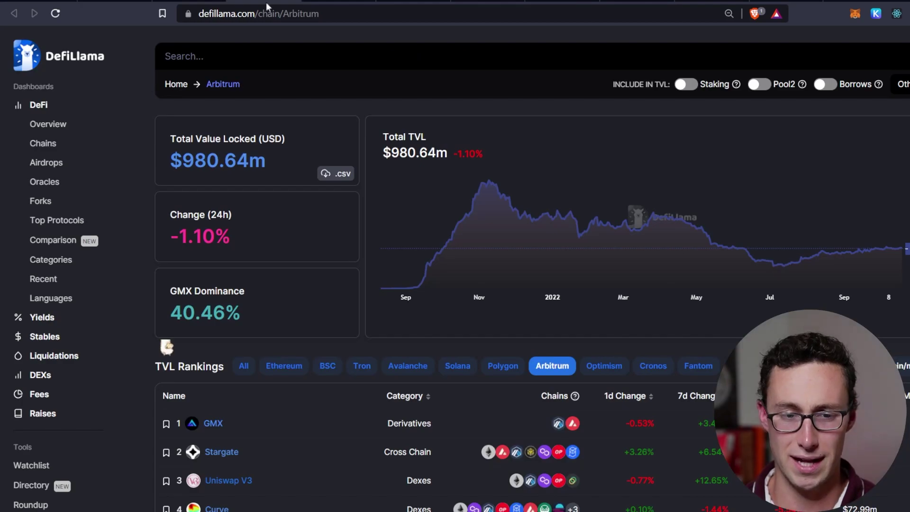
# Examine the Arbitrum chain page on DefiLlama, reading the TVL chart and the protocol rankings below it
pyautogui.scroll(-8, 720, 204)
pyautogui.scroll(-20, 457, 209)
pyautogui.scroll(5, 461, 296)
pyautogui.scroll(20, 462, 296)
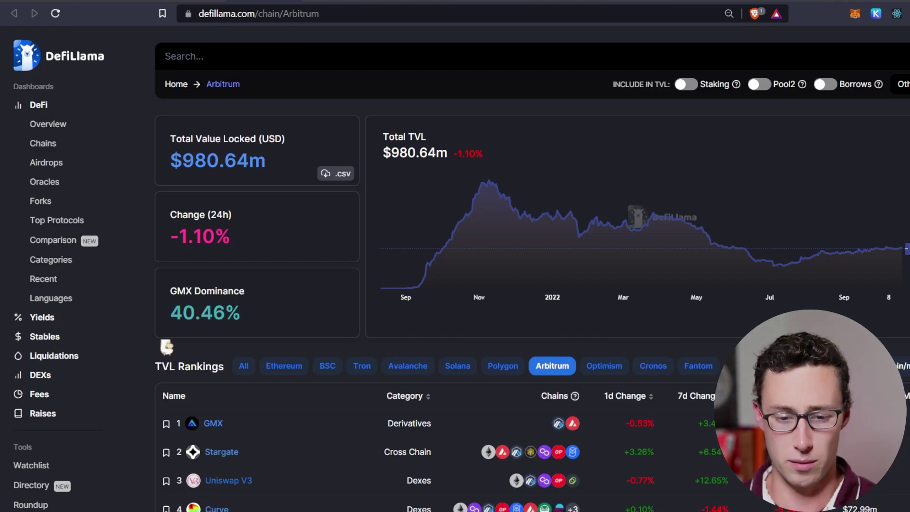
pyautogui.scroll(-4, 209, 357)
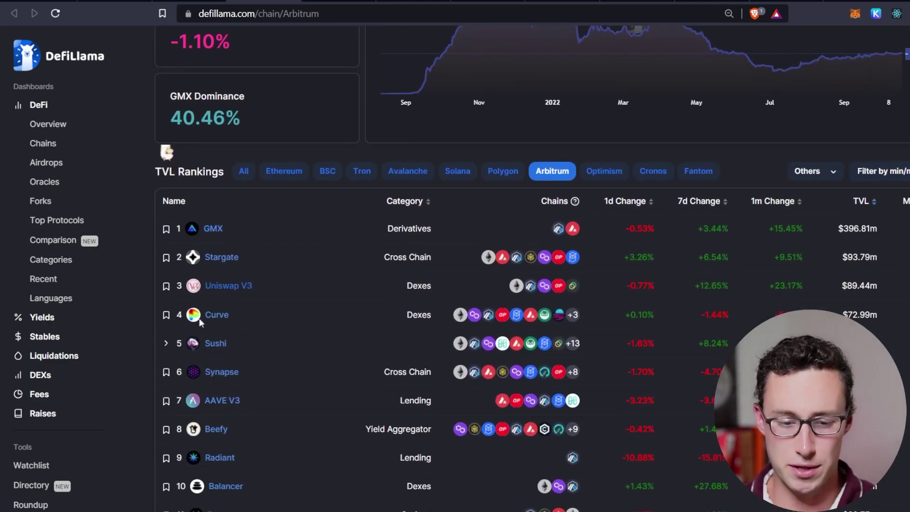
pyautogui.scroll(-1, 255, 302)
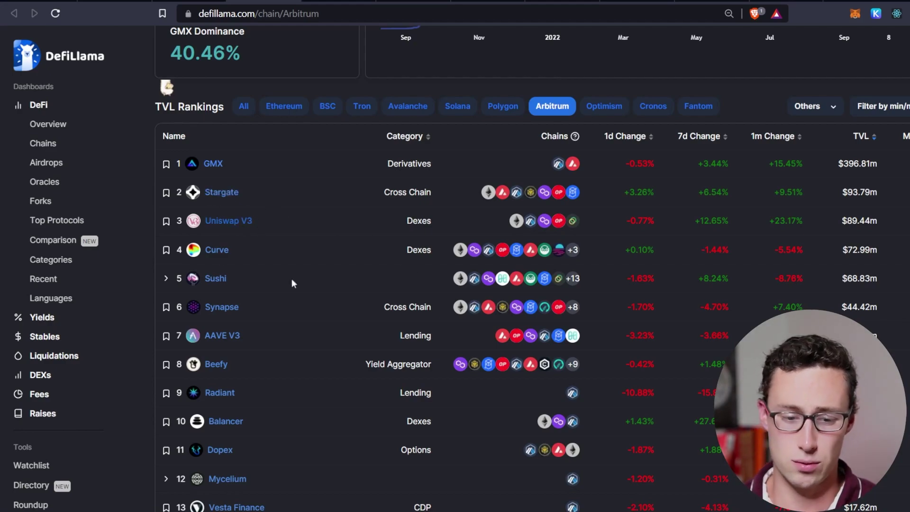
pyautogui.scroll(-2, 293, 285)
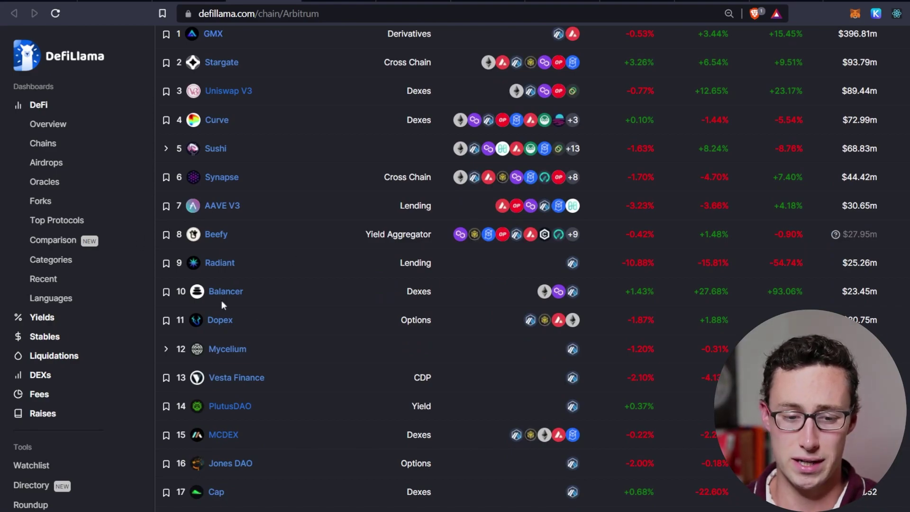
pyautogui.scroll(-4, 285, 331)
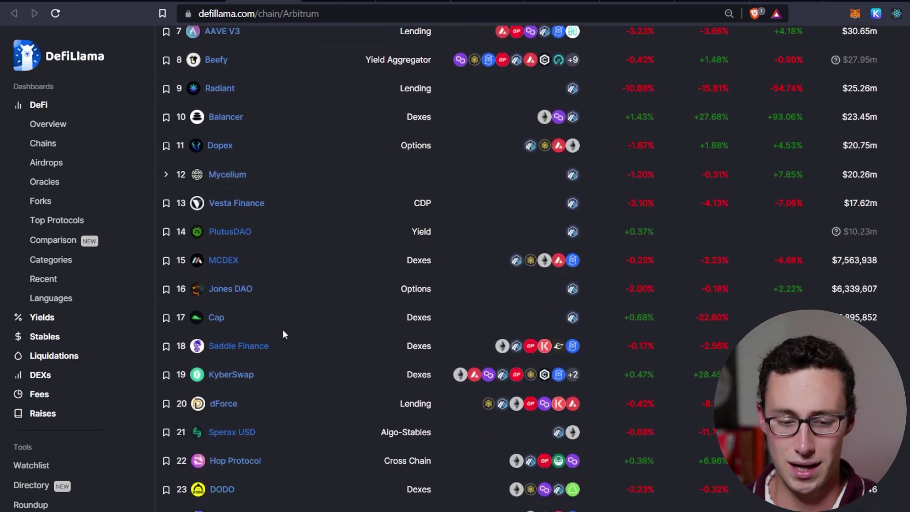
pyautogui.scroll(10, 297, 362)
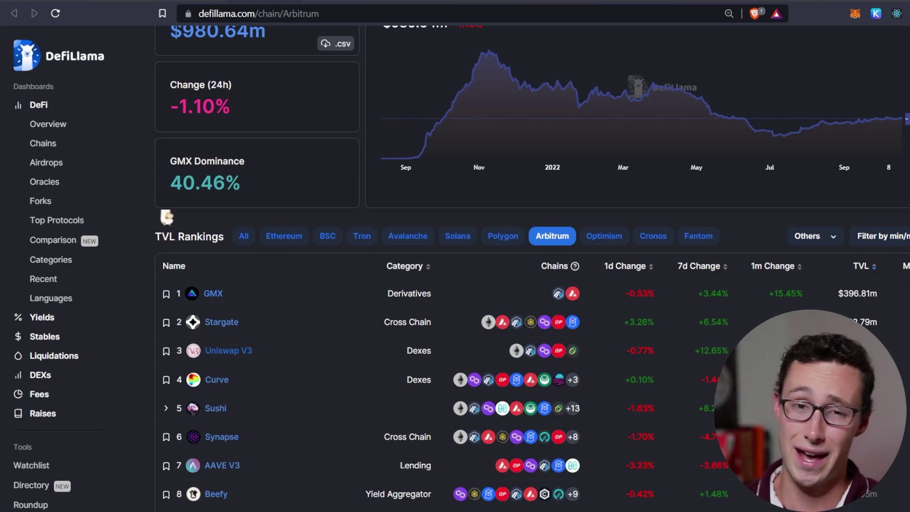
pyautogui.scroll(3, 300, 410)
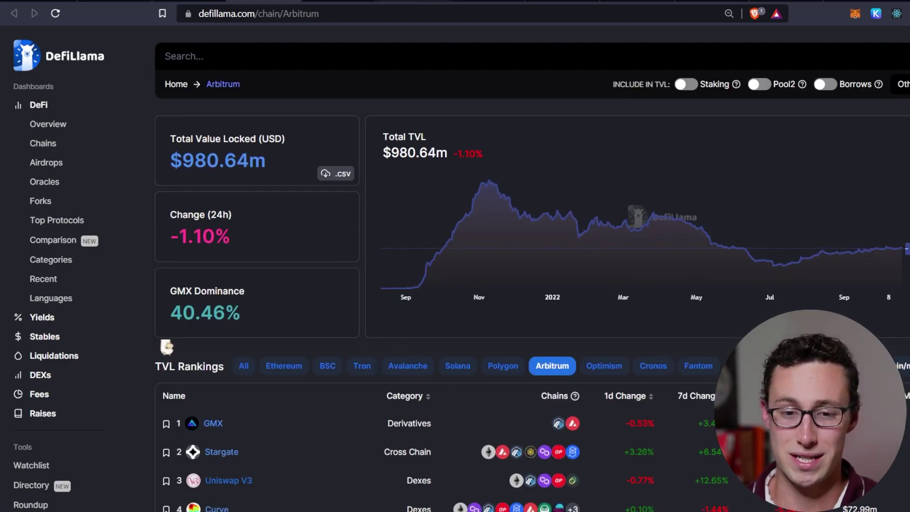
# Switch to the Arbitrum guild on guild.xyz and review the Treasure Fam and Arbinaut roles
pyautogui.click(413, 1)
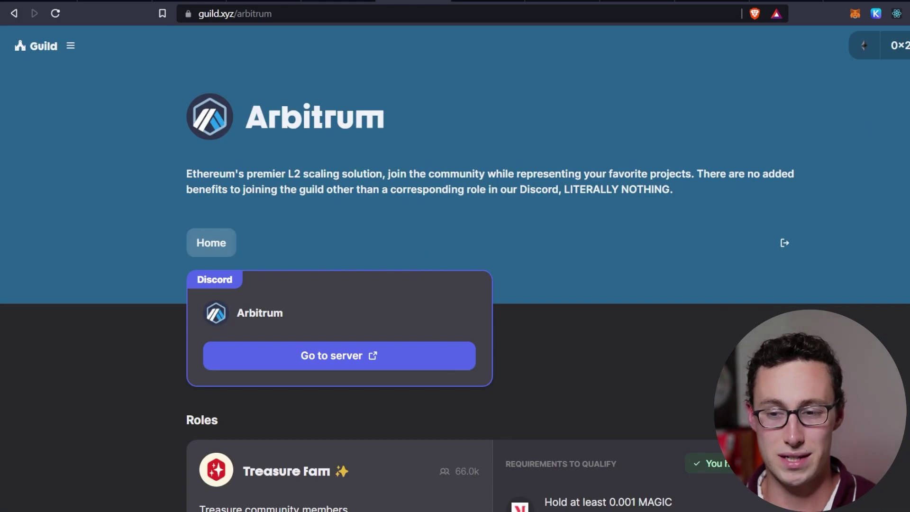
pyautogui.scroll(-6, 455, 266)
pyautogui.scroll(3, 454, 265)
pyautogui.scroll(-3, 454, 265)
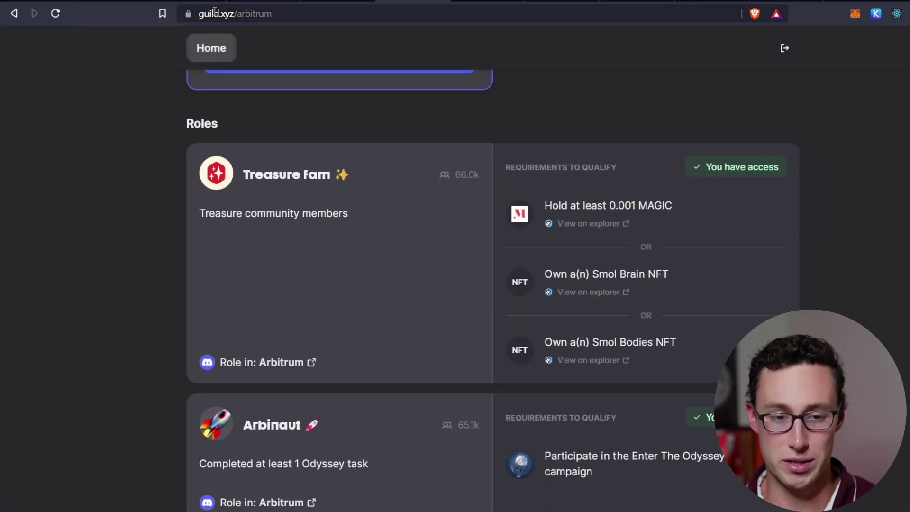
pyautogui.scroll(2, 885, 87)
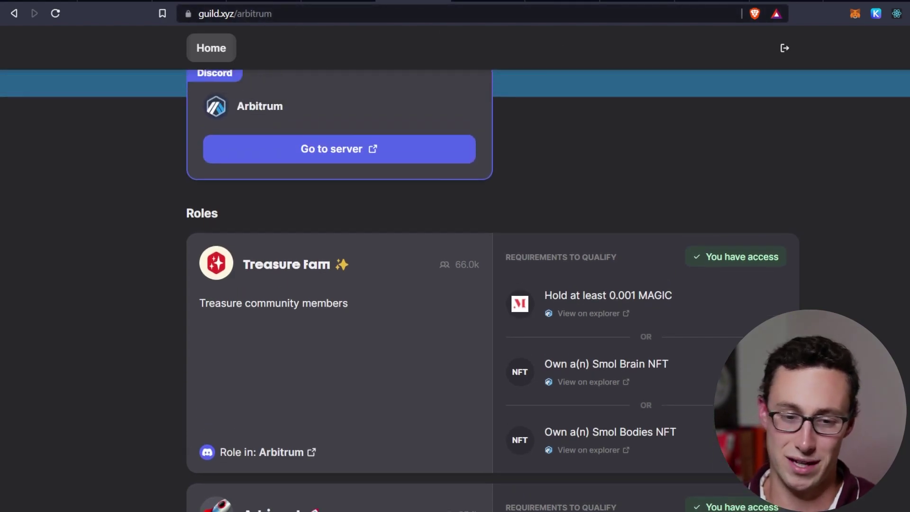
pyautogui.scroll(2, 454, 266)
pyautogui.scroll(-5, 493, 284)
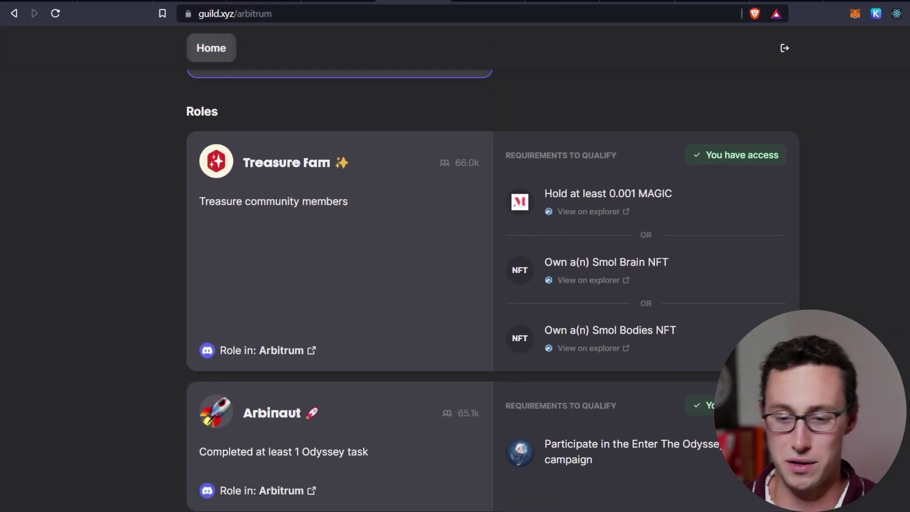
pyautogui.scroll(-3, 493, 284)
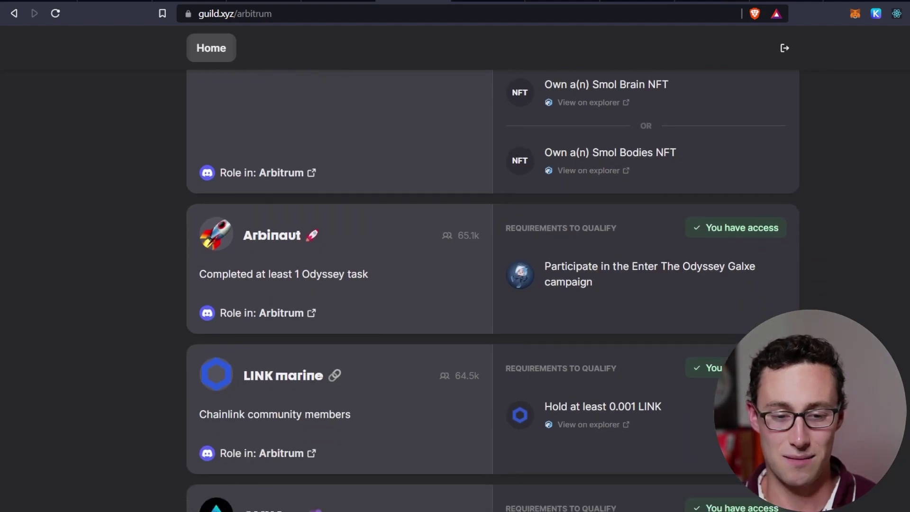
pyautogui.scroll(5, 402, 244)
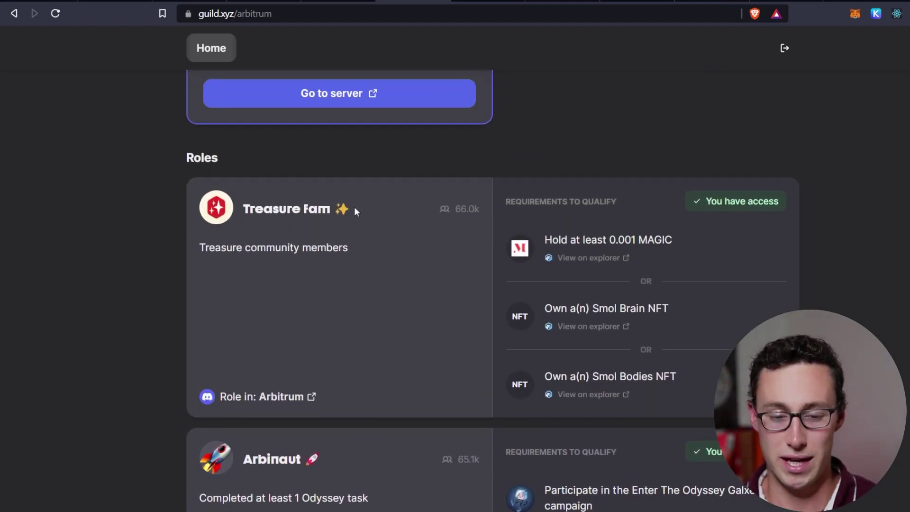
# Review the qualifying requirements of the guild roles from Treasure Fam down to Vesta Fam and return to the page header
pyautogui.scroll(-1, 350, 224)
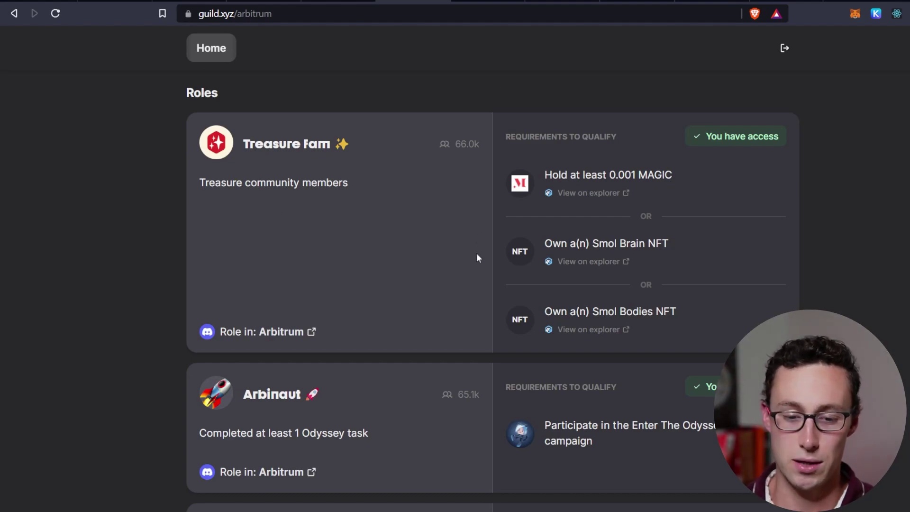
pyautogui.scroll(-5, 476, 294)
pyautogui.scroll(-3, 473, 298)
pyautogui.scroll(4, 498, 250)
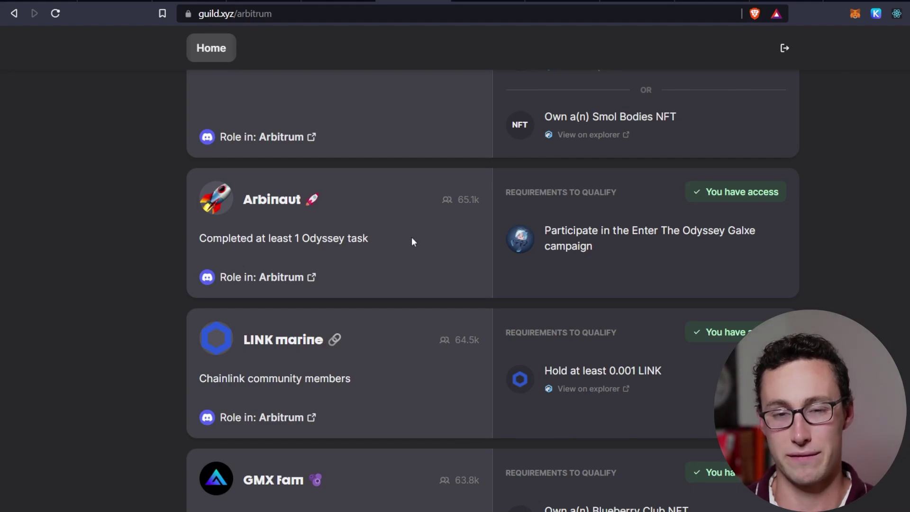
pyautogui.scroll(-3, 411, 240)
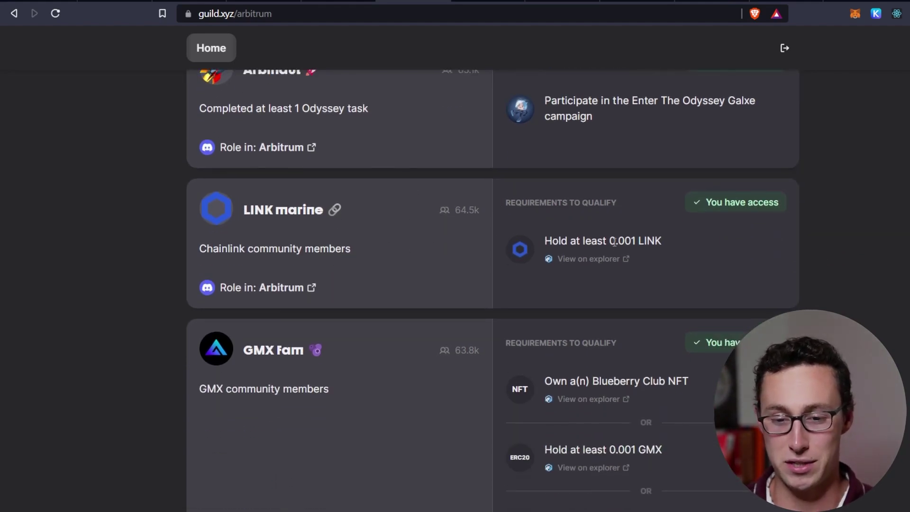
pyautogui.scroll(-7, 794, 237)
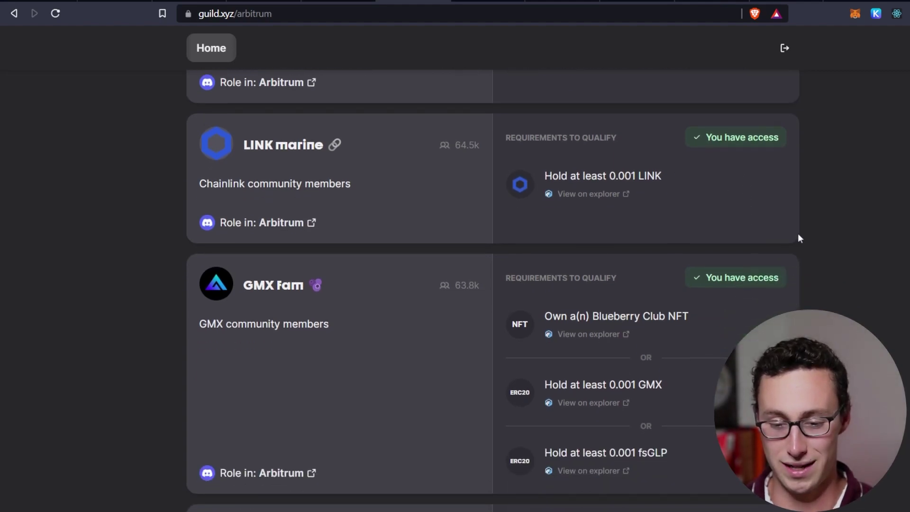
pyautogui.scroll(-20, 493, 291)
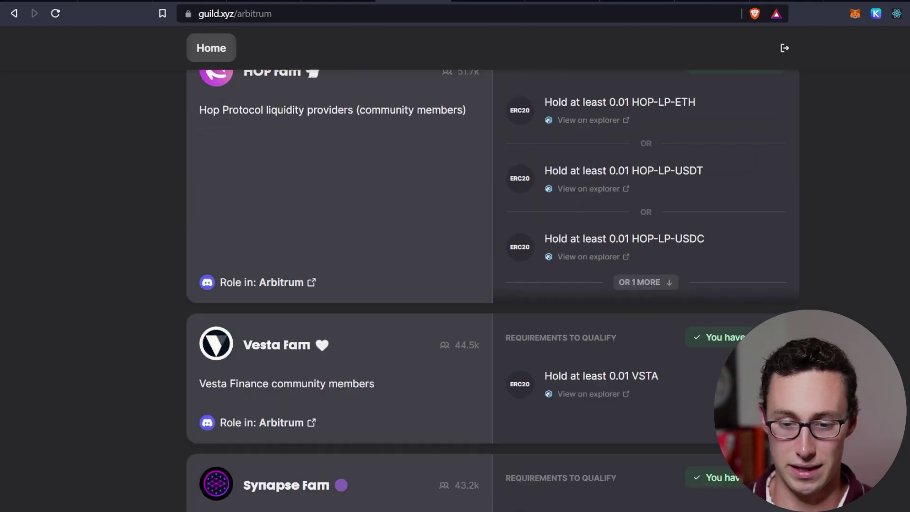
pyautogui.scroll(20, 493, 291)
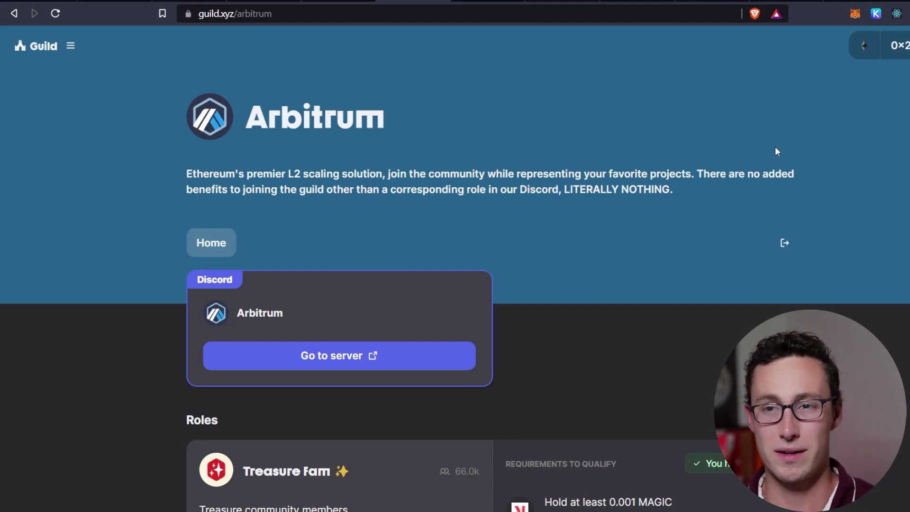
# Switch to the Twitter thread on the Arbitrum airdrop and read its opening post and the post about the token purchase contract
pyautogui.click(488, 1)
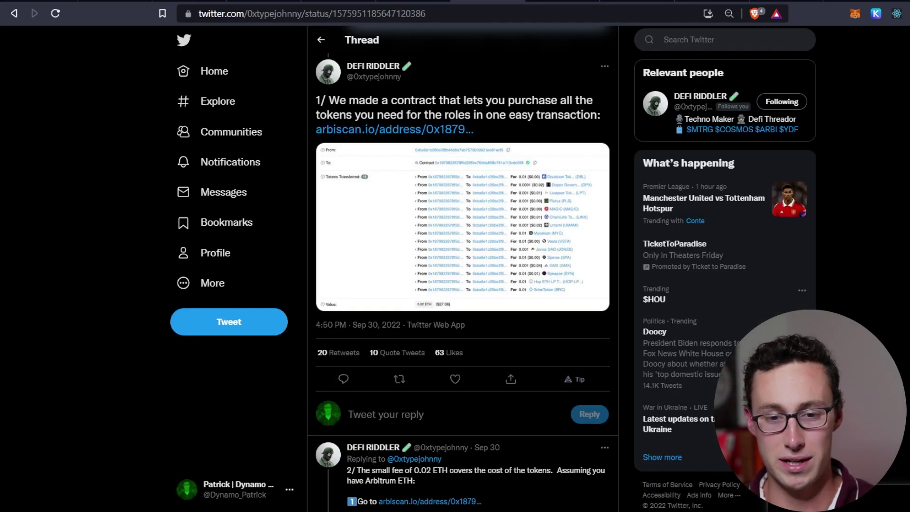
pyautogui.scroll(8, 517, 176)
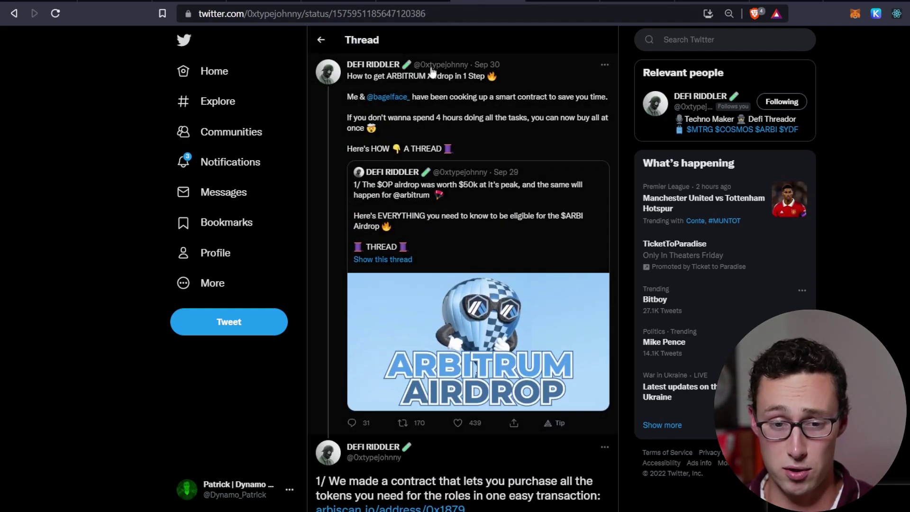
pyautogui.scroll(-5, 500, 196)
pyautogui.scroll(-3, 499, 192)
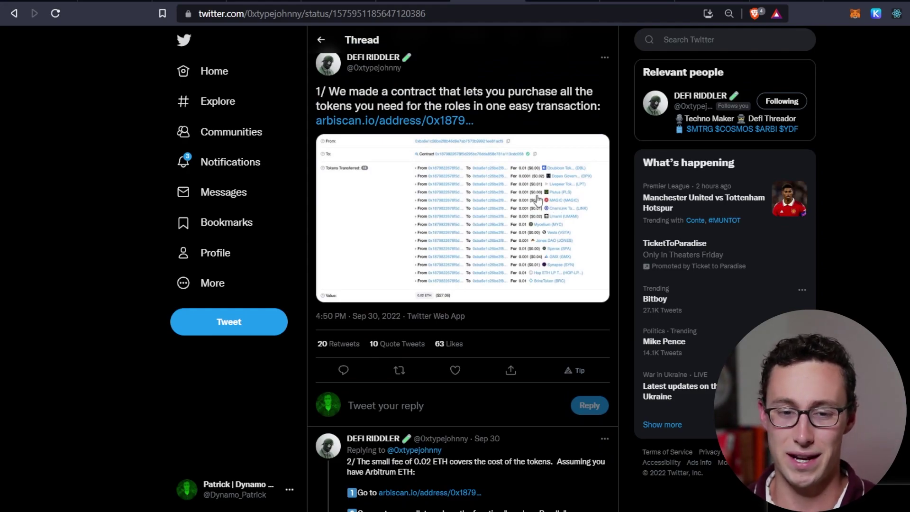
# Return to the Arbitrum guild page and check access to the roles down to Brinc Fam, Arbisquad and Elk Fam
pyautogui.hotkey('ctrl', 'shift', 'Tab')
pyautogui.scroll(-20, 729, 229)
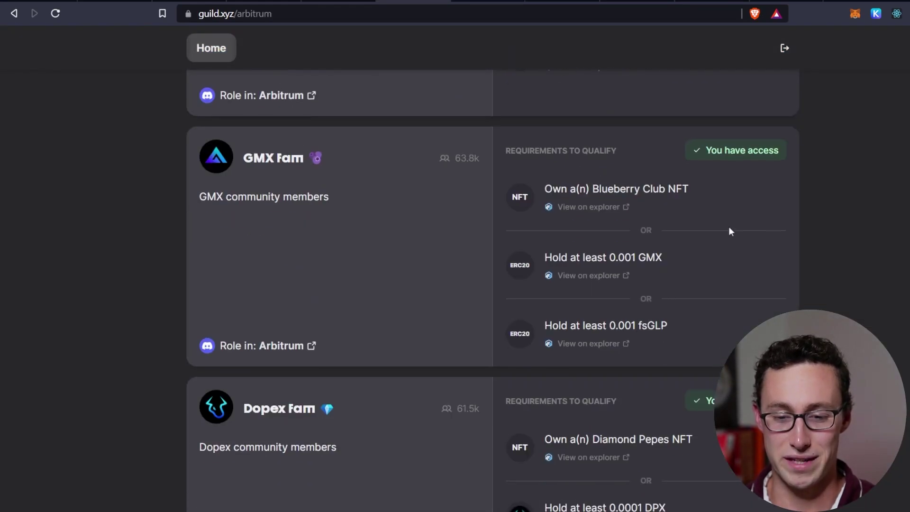
pyautogui.scroll(-15, 492, 290)
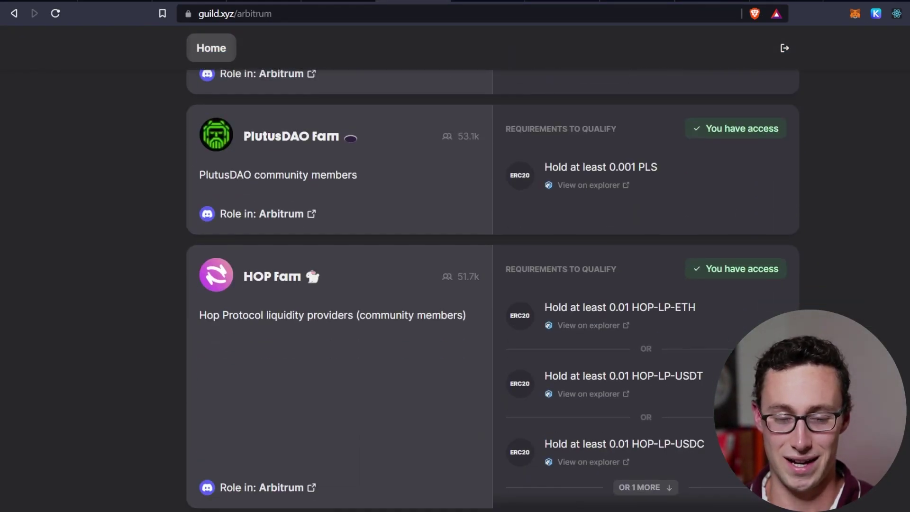
pyautogui.scroll(-5, 493, 290)
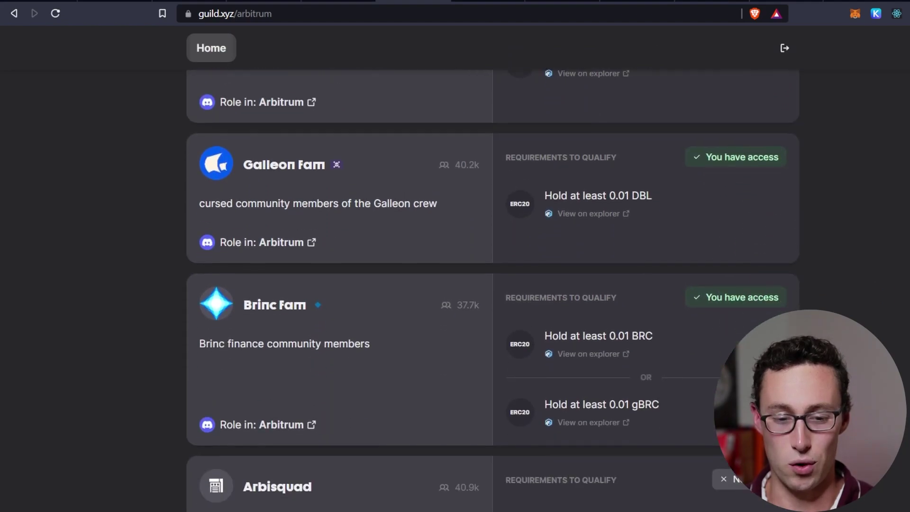
pyautogui.scroll(10, 492, 290)
pyautogui.scroll(-8, 492, 290)
pyautogui.scroll(-3, 493, 290)
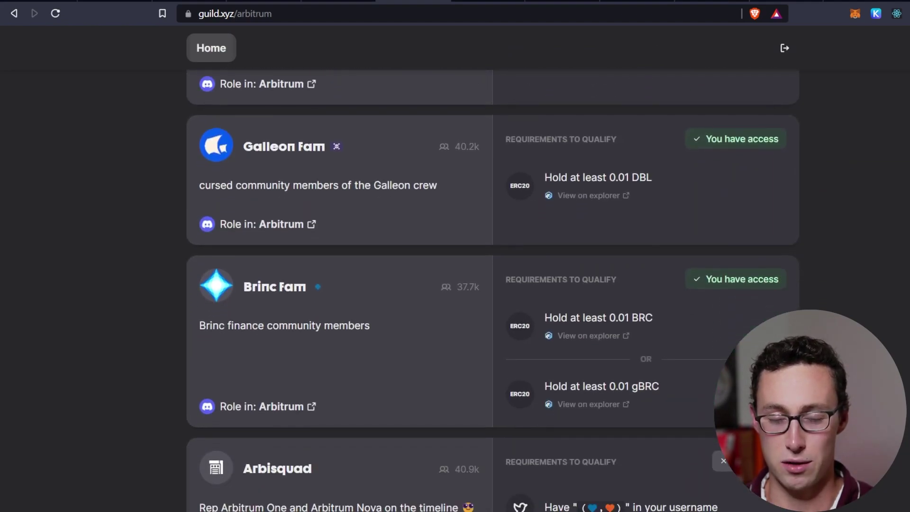
pyautogui.scroll(-6, 492, 290)
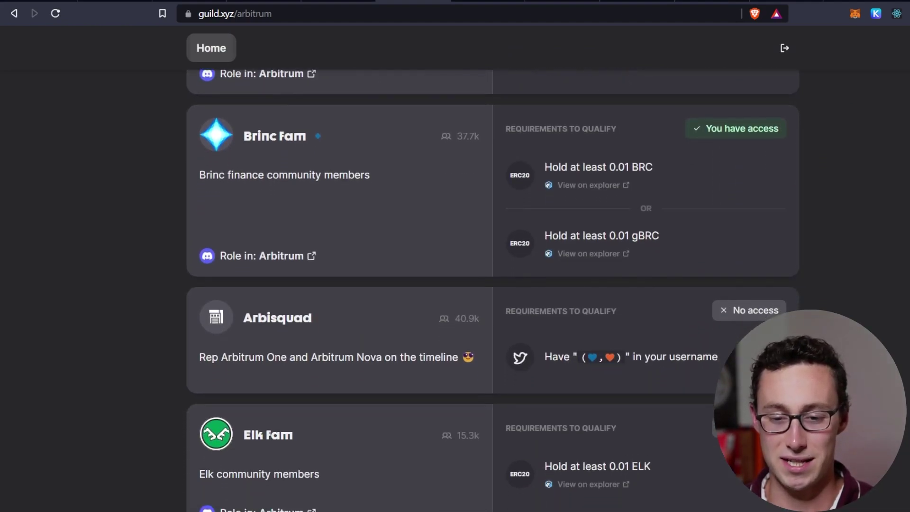
pyautogui.scroll(1, 493, 291)
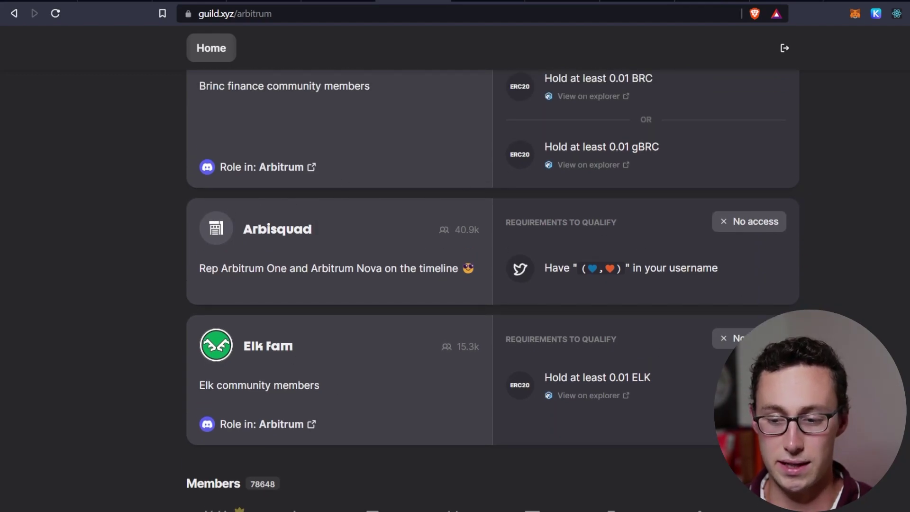
pyautogui.scroll(20, 493, 291)
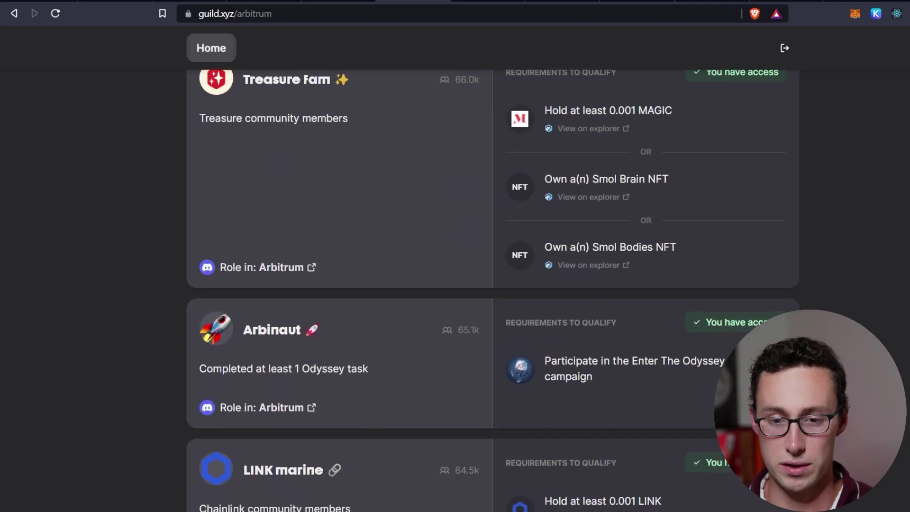
# Switch to the token bundle contract's write functions on Arbiscan and expand the purchaseBundle function
pyautogui.hotkey('ctrl', 'Tab')
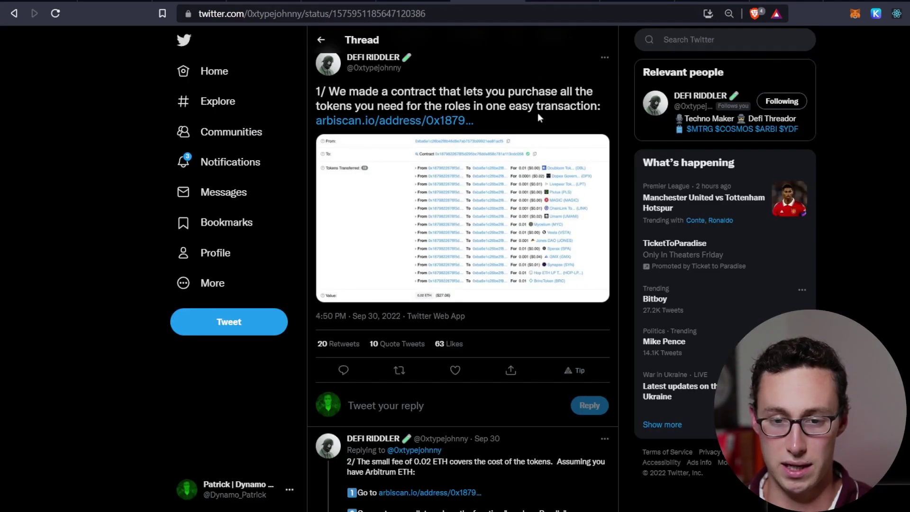
pyautogui.hotkey('ctrl', 'Tab')
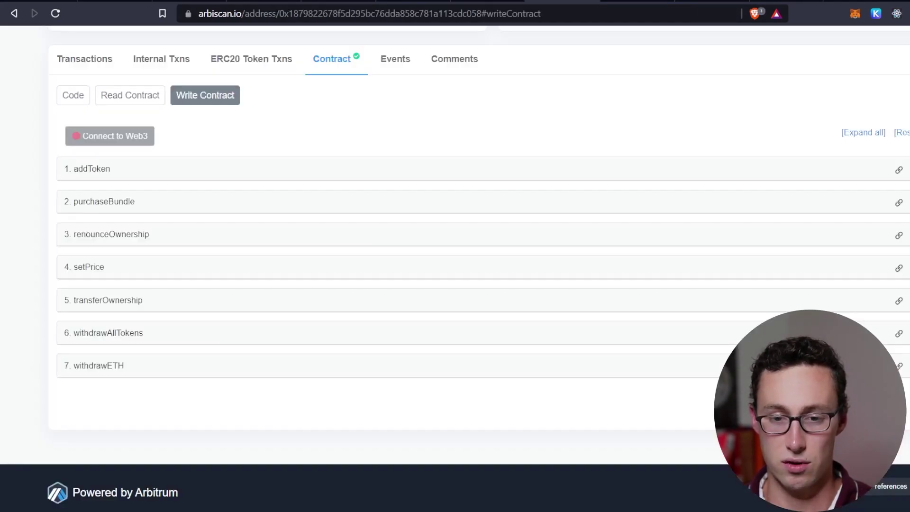
pyautogui.click(780, 209)
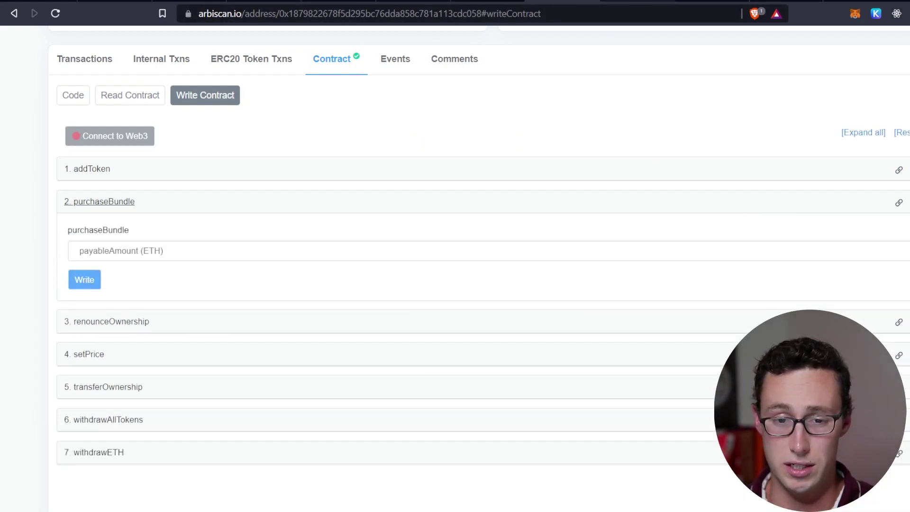
pyautogui.hotkey('ctrl', 'shift', 'Tab')
pyautogui.hotkey('ctrl', 'Tab')
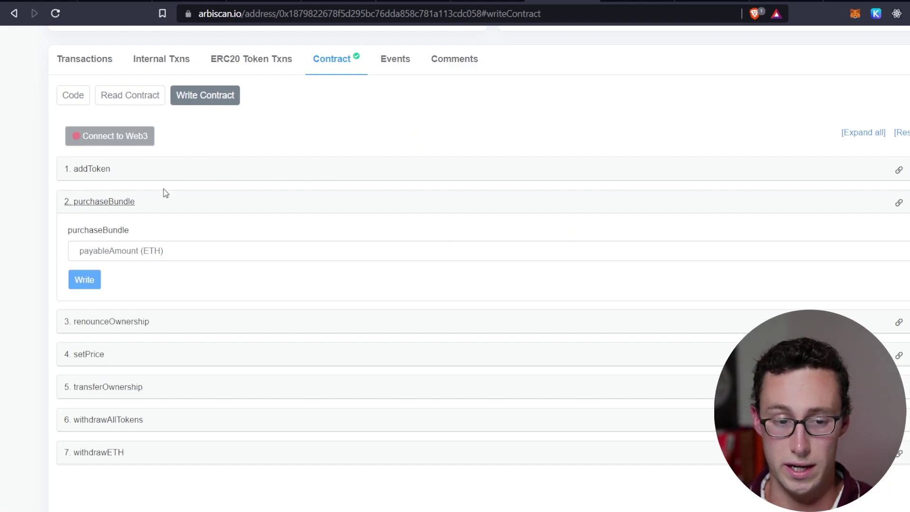
# Set purchaseBundle's payable amount to 0.02 ETH and connect the MetaMask wallet to the contract, accepting the beta notice
pyautogui.click(190, 258)
pyautogui.write('0.02')
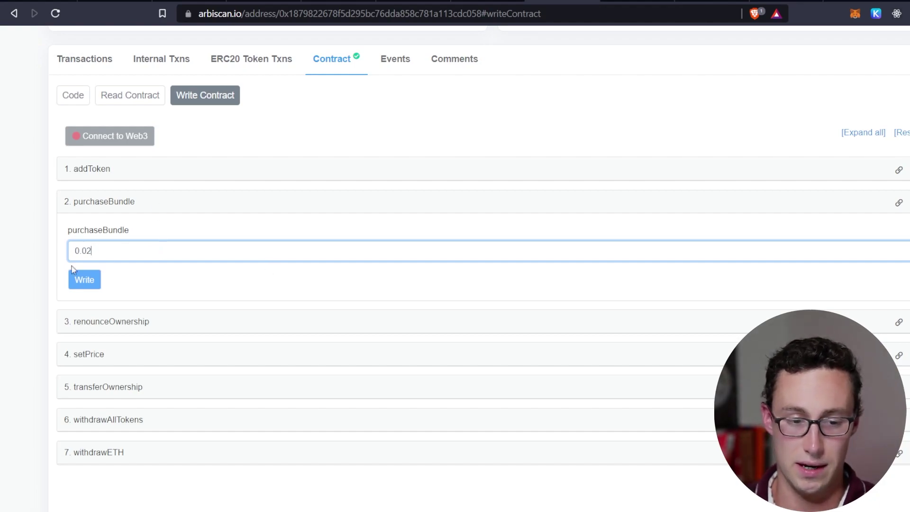
pyautogui.click(137, 143)
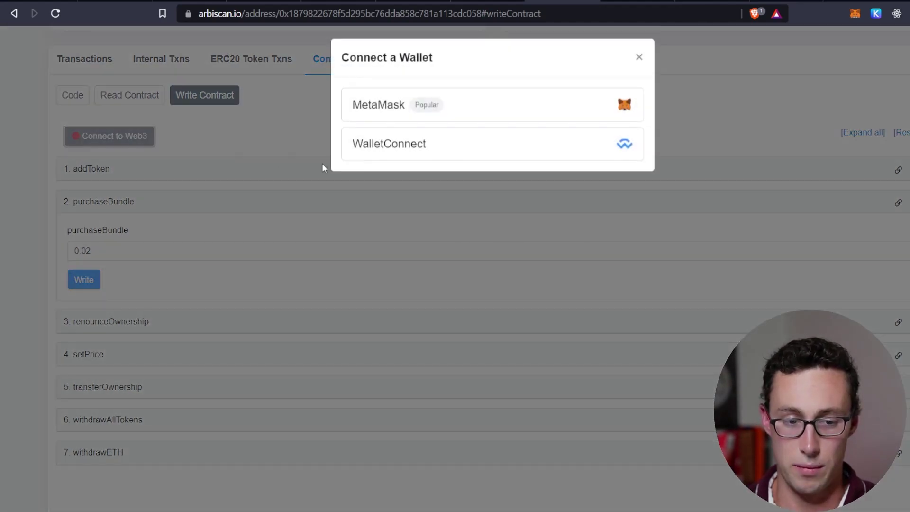
pyautogui.click(457, 109)
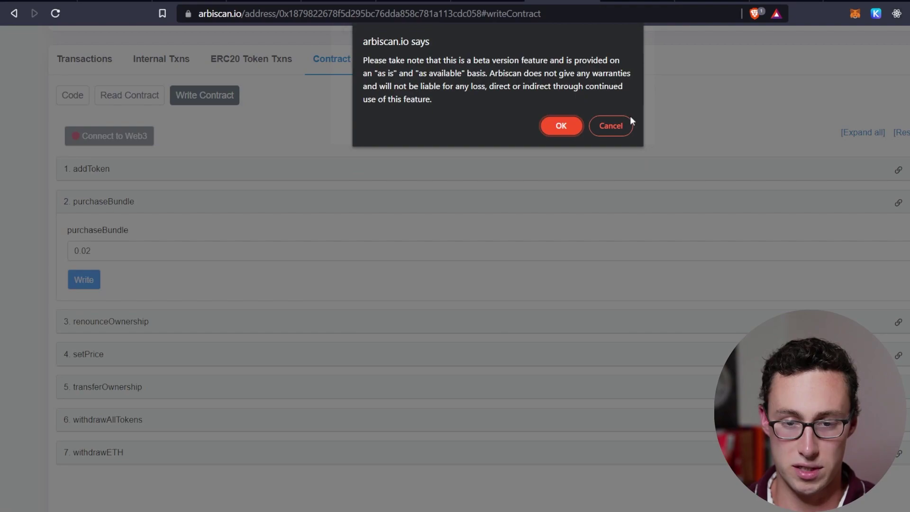
pyautogui.click(572, 126)
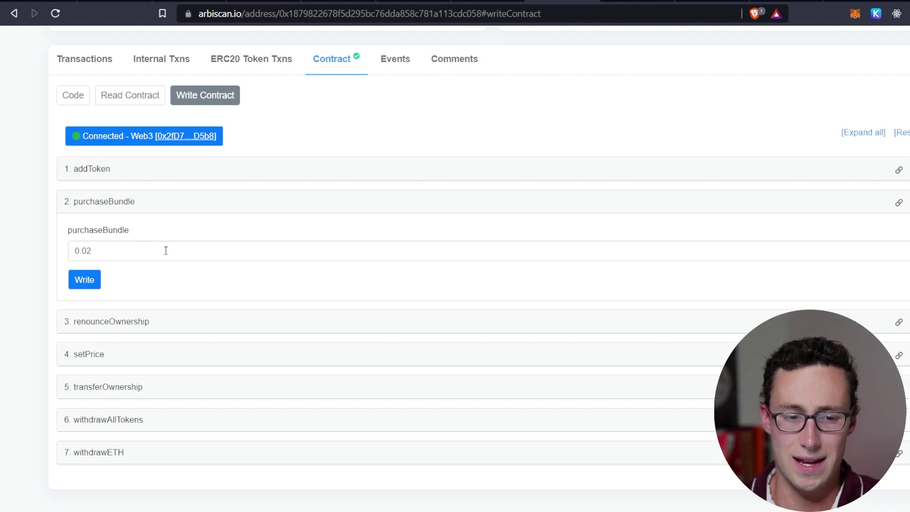
# Return to the Arbitrum guild page and review the role requirements and access for Treasure Fam, Arbinaut and LINK marine
pyautogui.scroll(1, 214, 267)
pyautogui.scroll(-1, 337, 290)
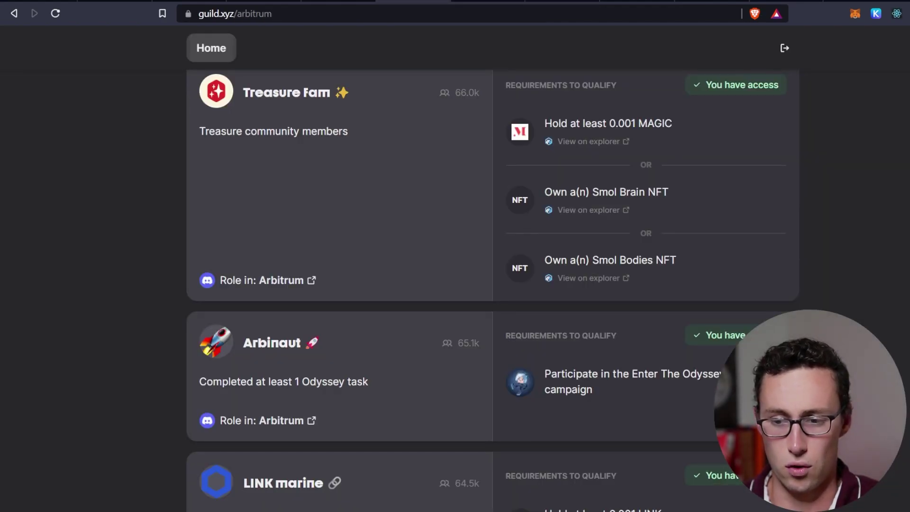
pyautogui.scroll(-10, 753, 183)
pyautogui.scroll(10, 753, 182)
pyautogui.scroll(5, 454, 265)
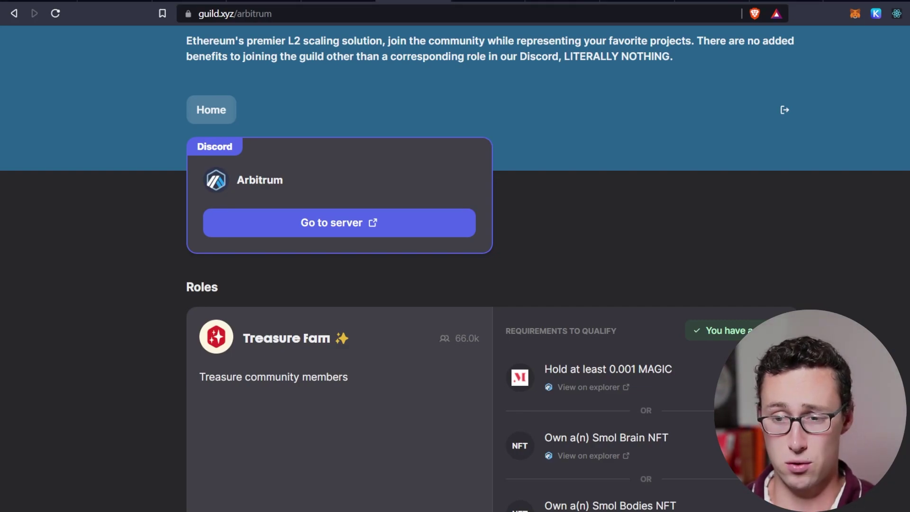
pyautogui.scroll(-4, 455, 269)
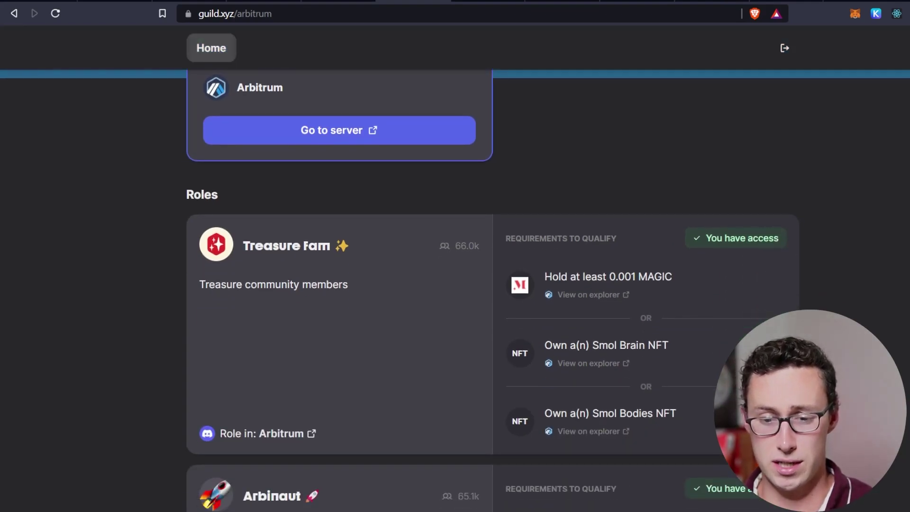
pyautogui.scroll(-3, 455, 268)
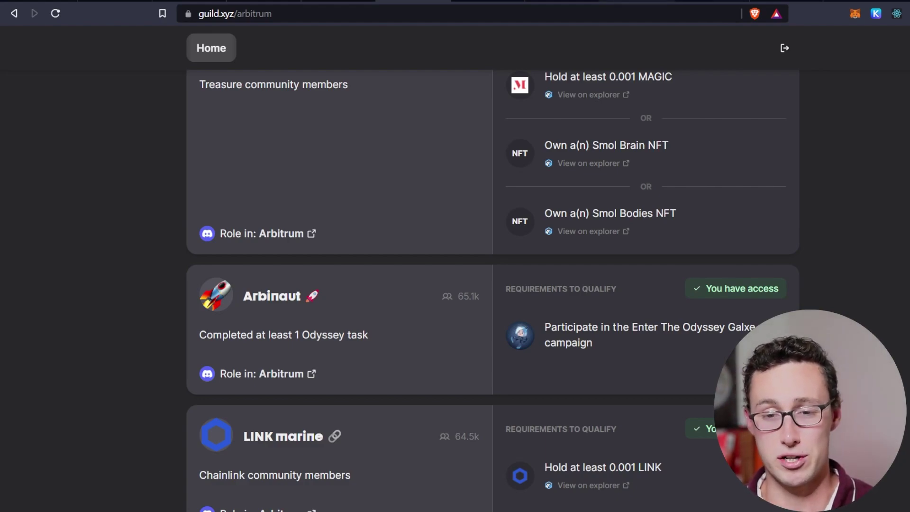
# Switch to the Optimism Docs page on Airdrop 1 and read the Active Ethereum Participants criteria from DAO Voters to Gitcoin Donors
pyautogui.click(638, 5)
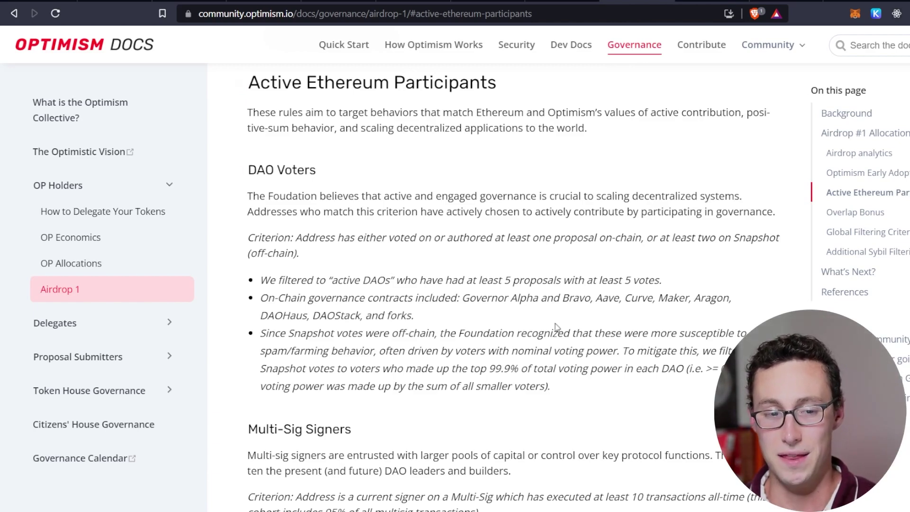
pyautogui.tripleClick(280, 80)
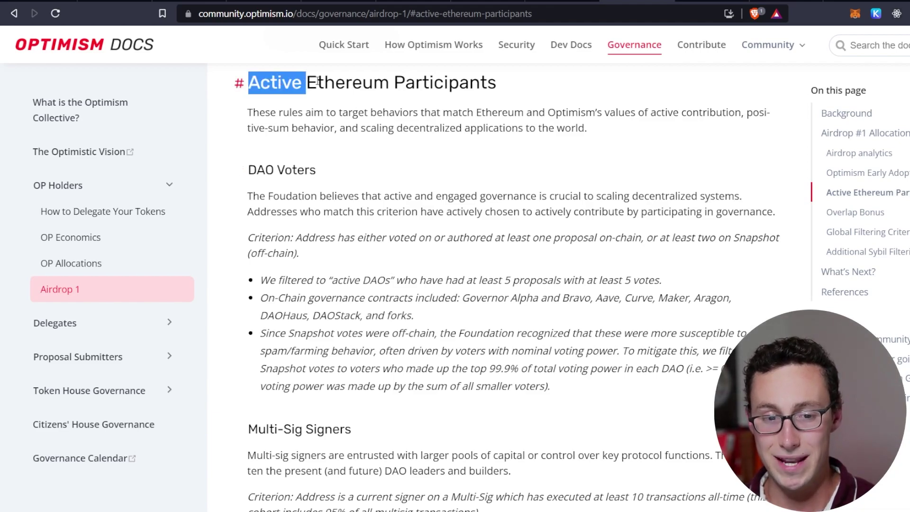
pyautogui.click(397, 180)
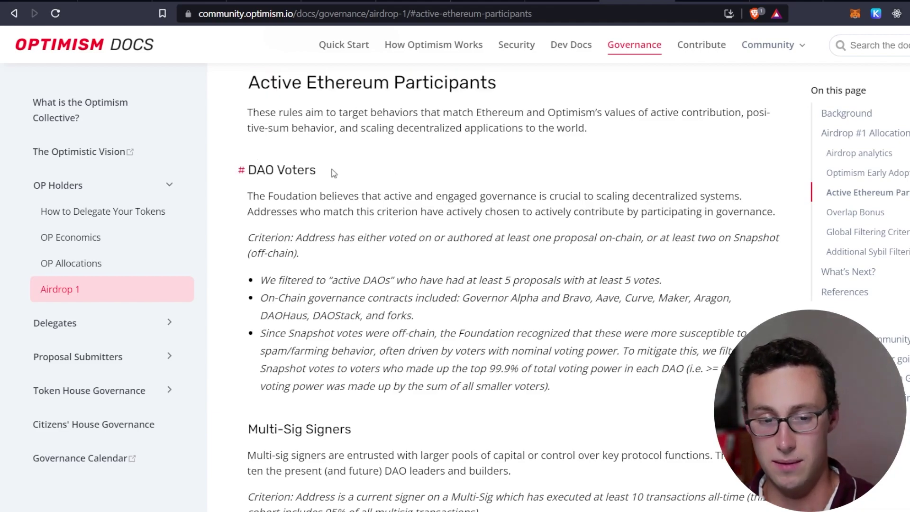
pyautogui.scroll(-5, 270, 182)
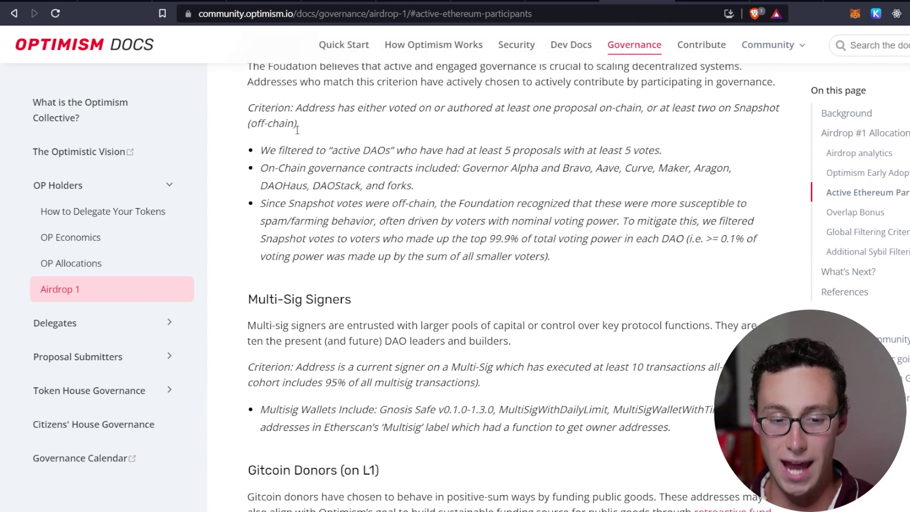
pyautogui.scroll(-1, 299, 180)
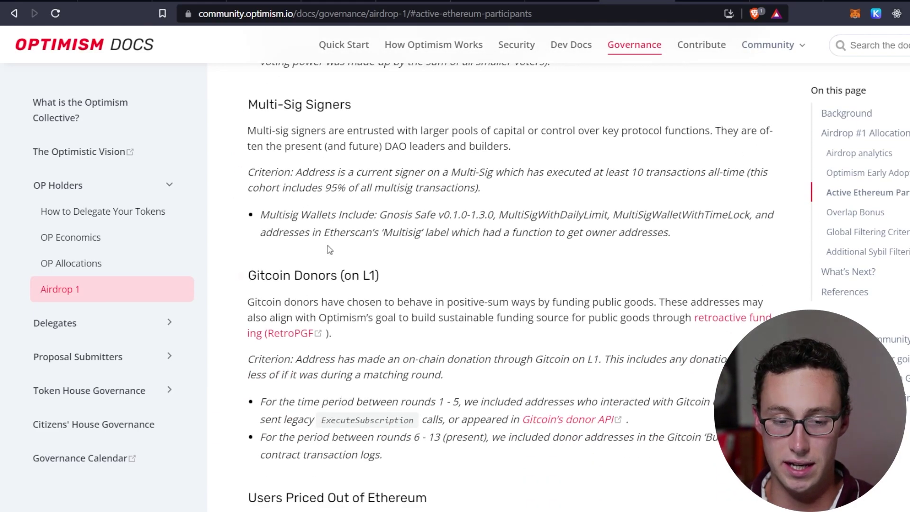
pyautogui.moveTo(248, 275); pyautogui.dragTo(379, 275)
pyautogui.click(378, 275)
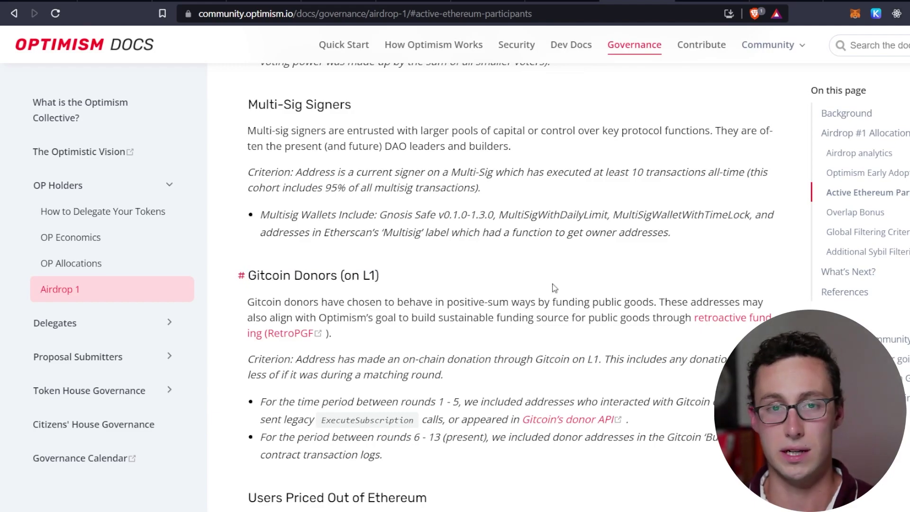
# Go back over the DAO Voters criterion and its voting filters, continuing down to the Multi-Sig Signers section
pyautogui.scroll(3, 554, 287)
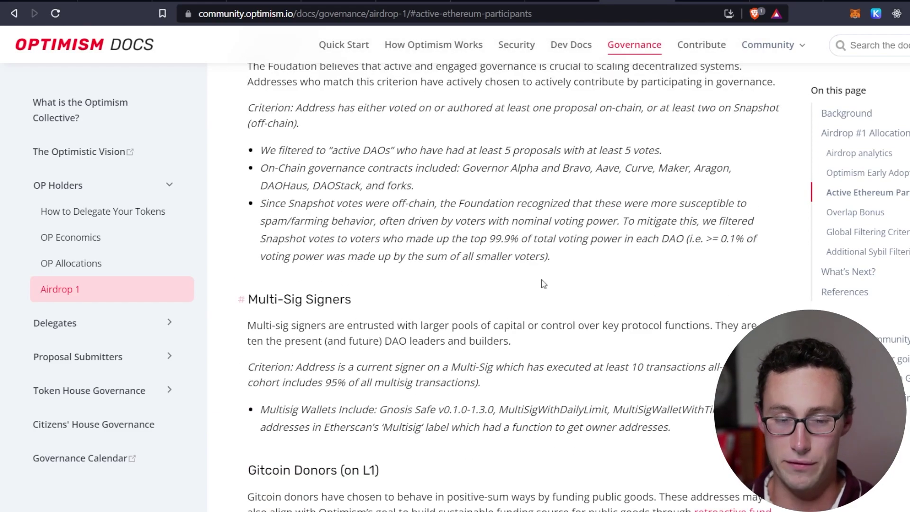
pyautogui.scroll(1, 540, 284)
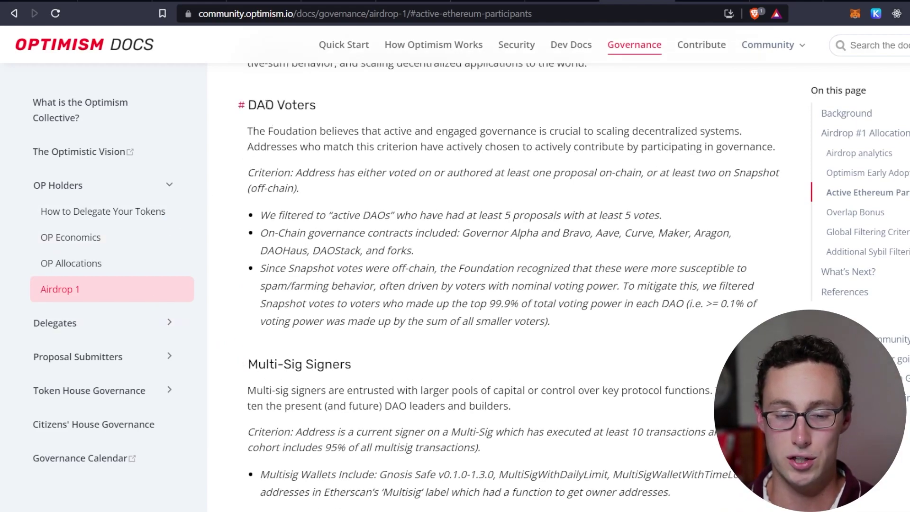
pyautogui.scroll(-1, 331, 142)
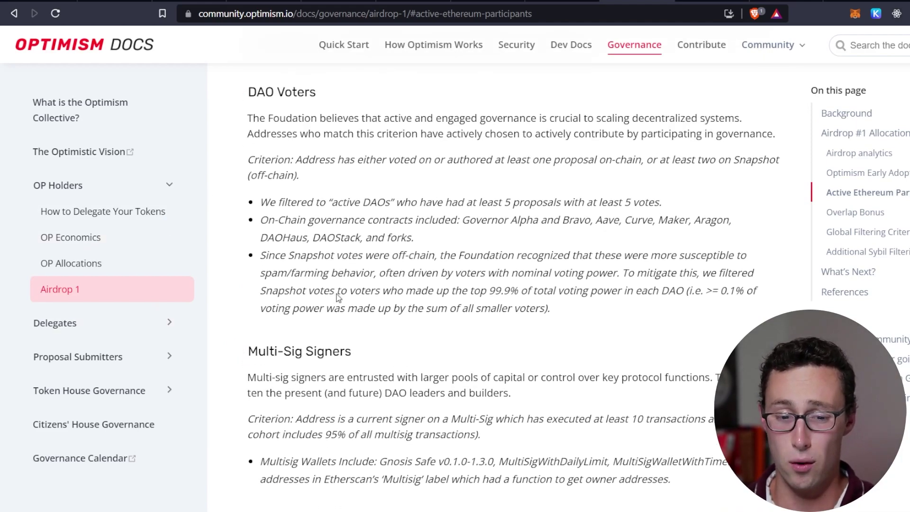
pyautogui.scroll(1, 776, 177)
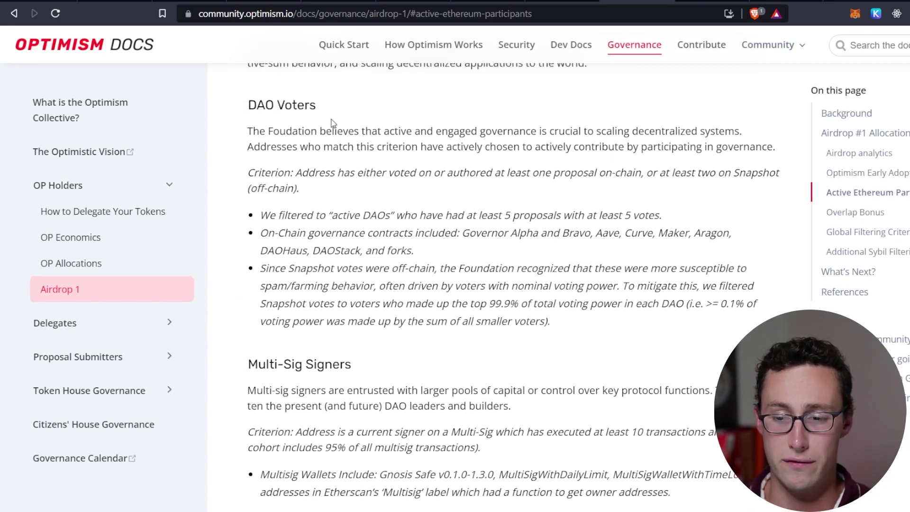
pyautogui.scroll(-2, 416, 221)
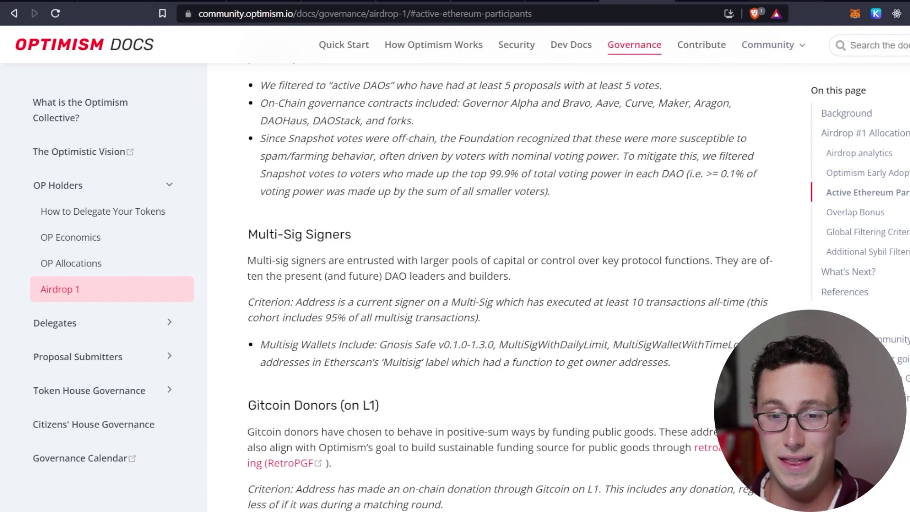
# Switch to Twitter, view the "ARBITRUM ALPHA for $ARBI" and "ARBITRUM AIRDROP" threads, and return to the ARBITRUM ALPHA one
pyautogui.click(710, 1)
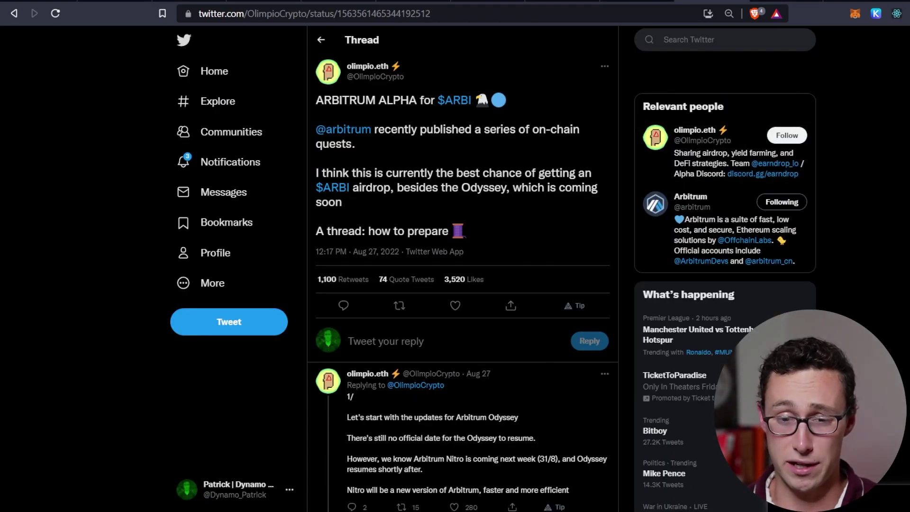
pyautogui.click(768, 1)
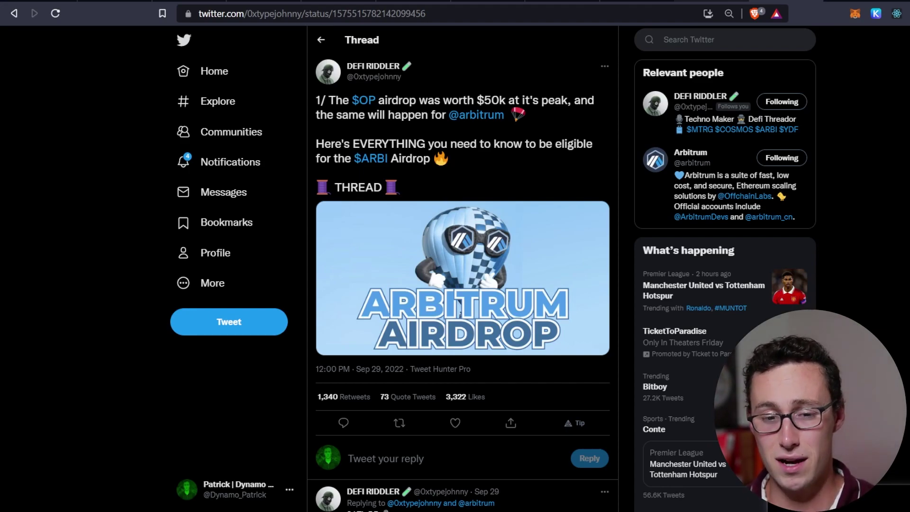
pyautogui.click(710, 2)
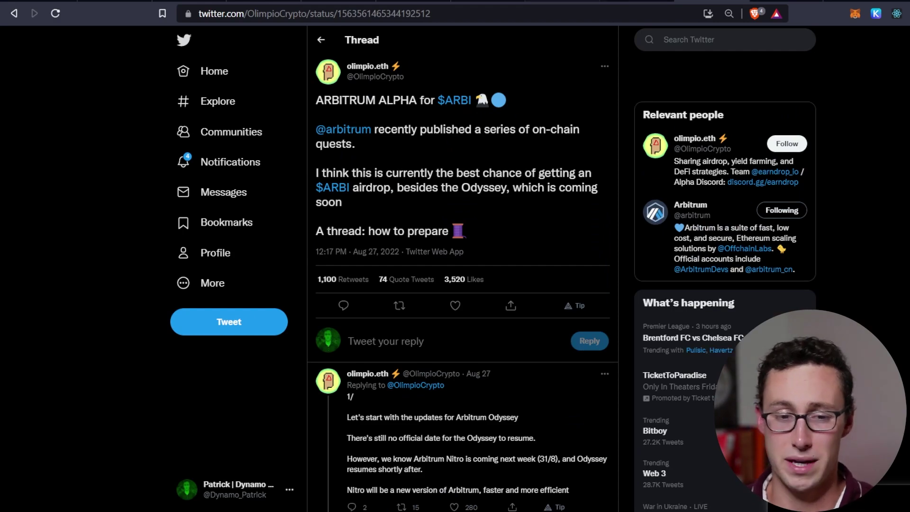